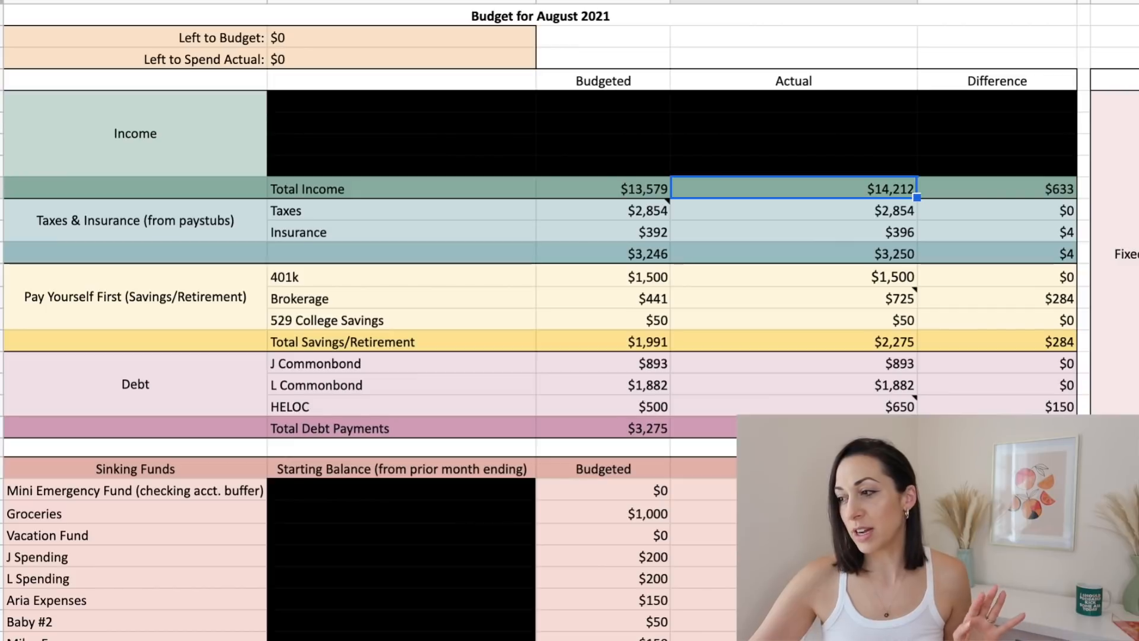
# Compare the budgeted, actual and difference amounts for Total Income, and check the actual taxes and insurance total.
pyautogui.press('Left')
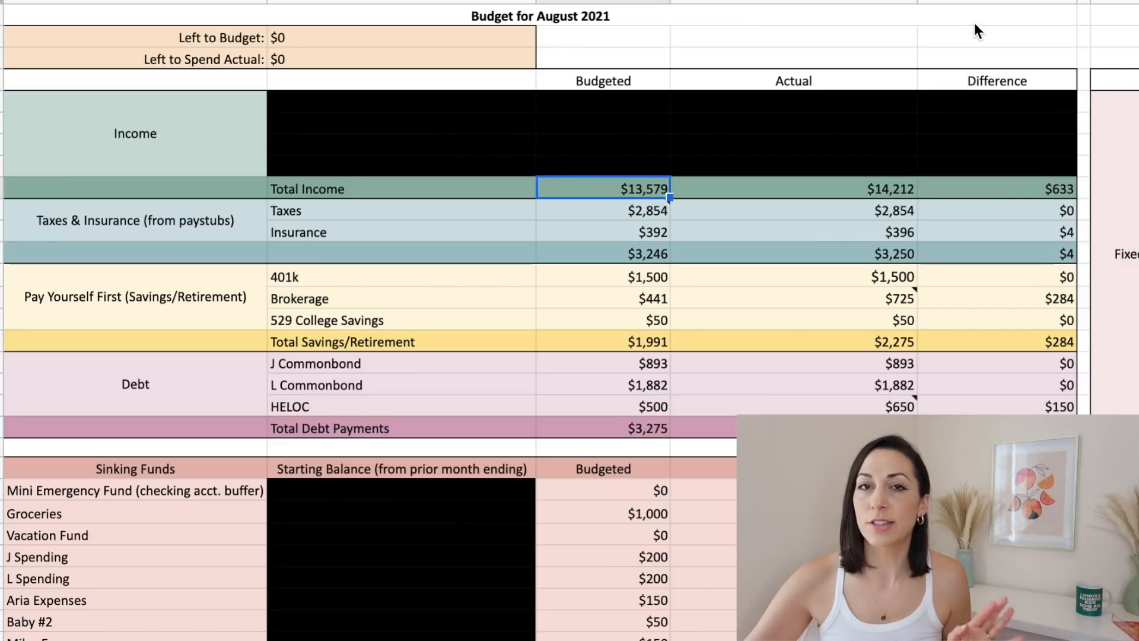
pyautogui.press('Right')
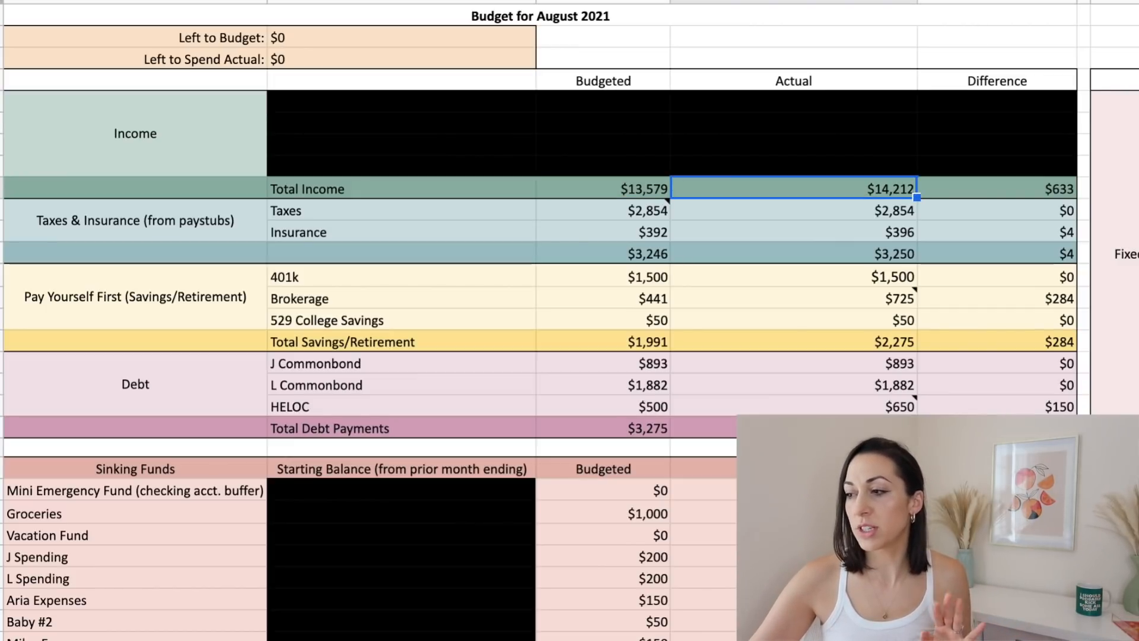
pyautogui.press('Right')
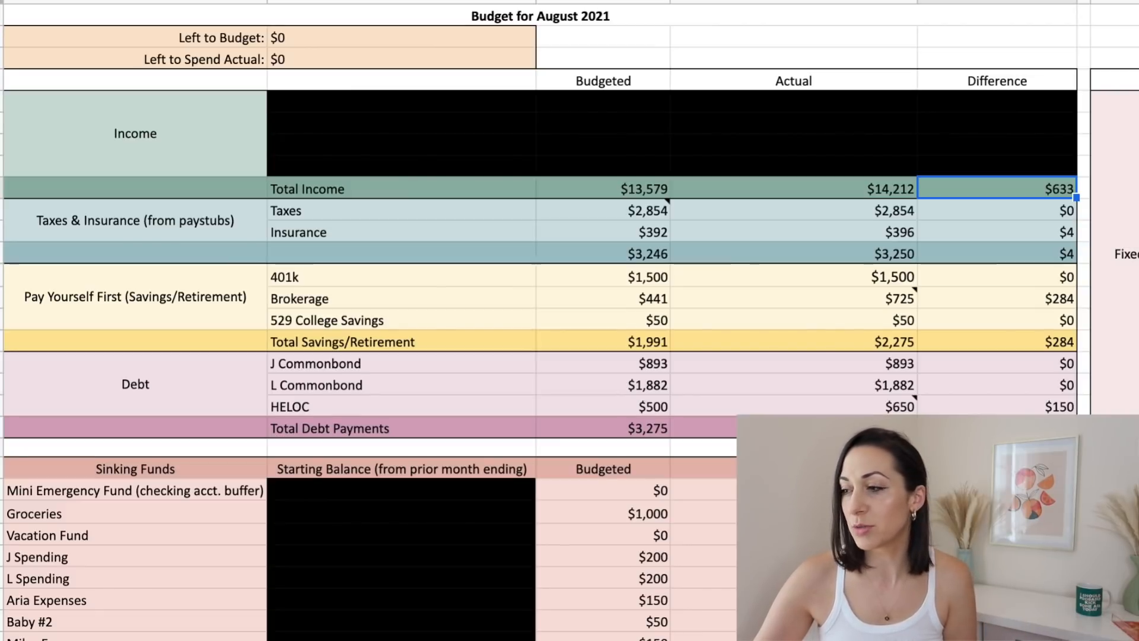
pyautogui.click(837, 254)
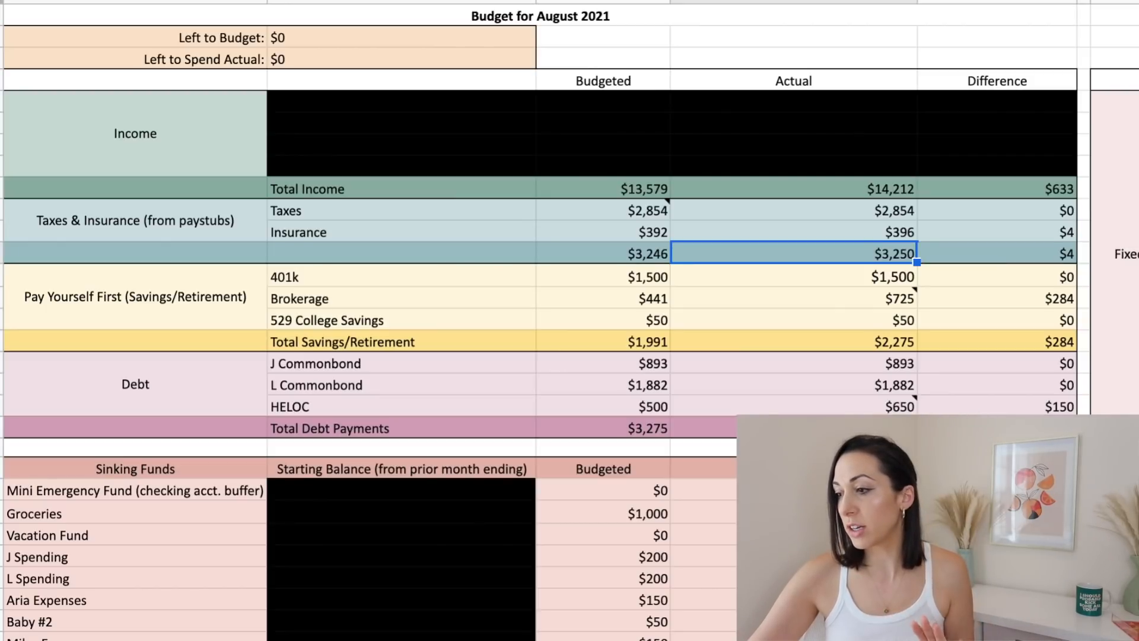
# Review the actual 401k, Brokerage, 529 College Savings and total savings amounts, including the Brokerage difference.
pyautogui.click(794, 276)
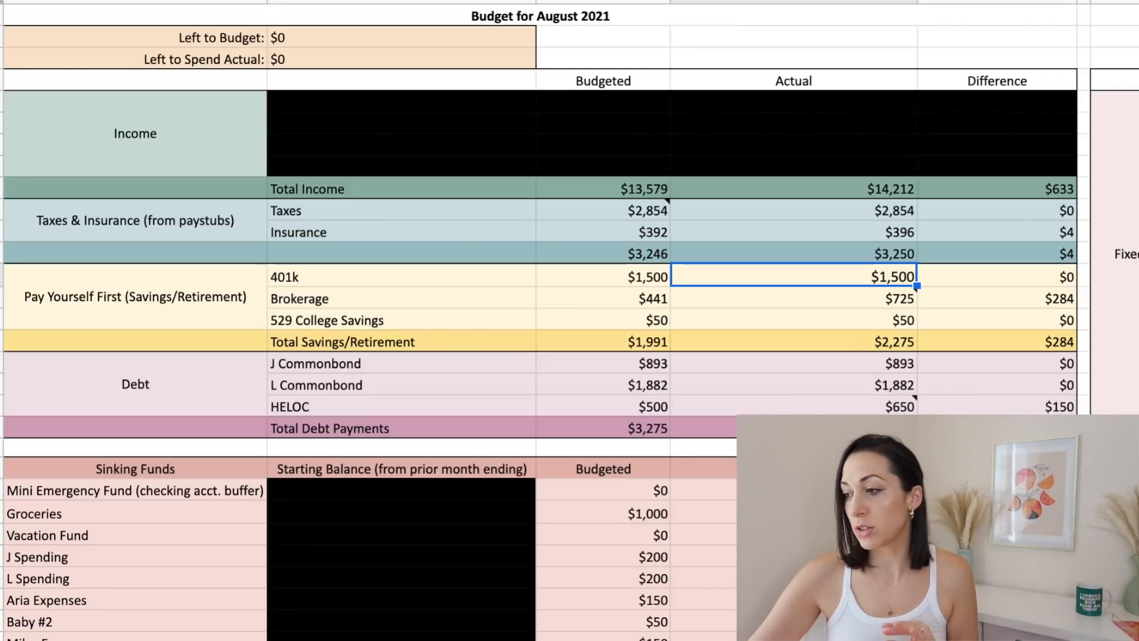
pyautogui.click(794, 298)
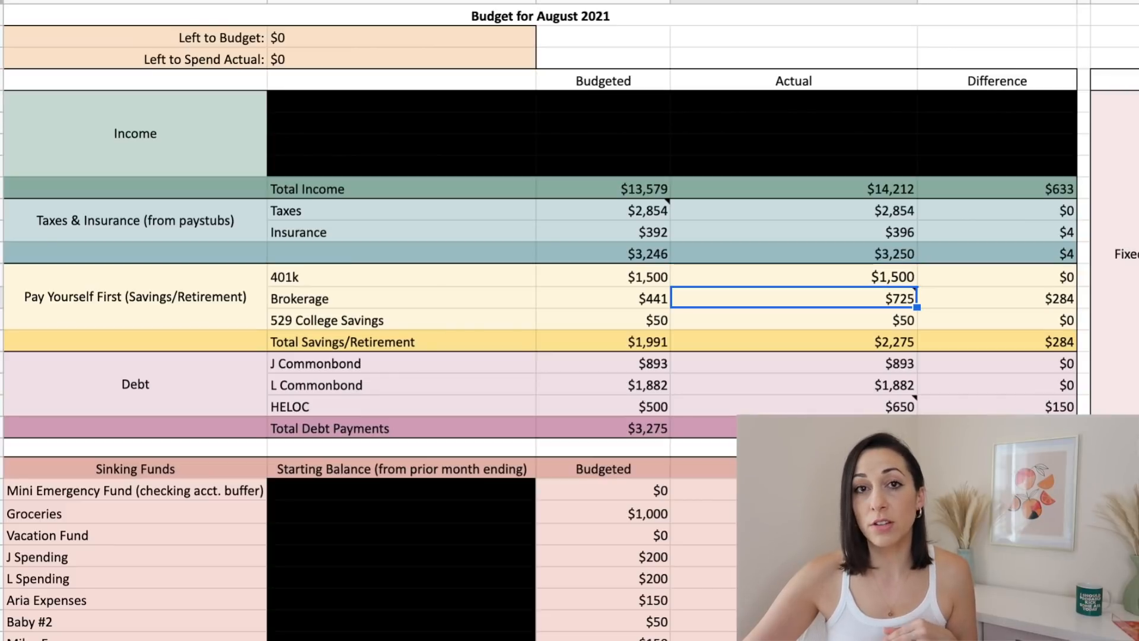
pyautogui.click(998, 298)
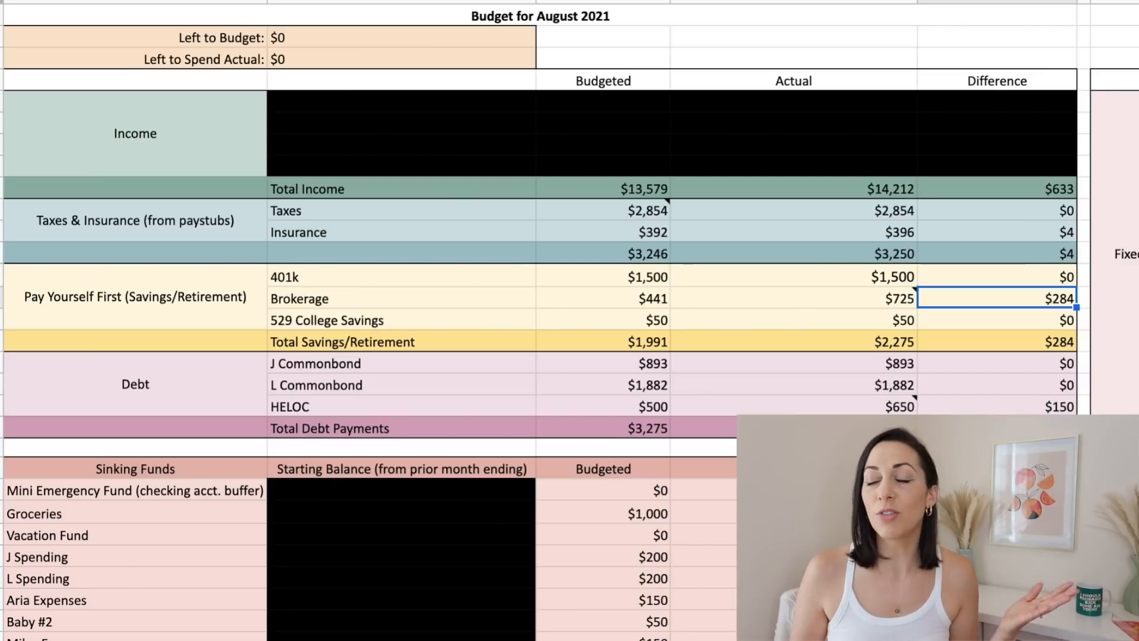
pyautogui.press('Down')
pyautogui.press('Left')
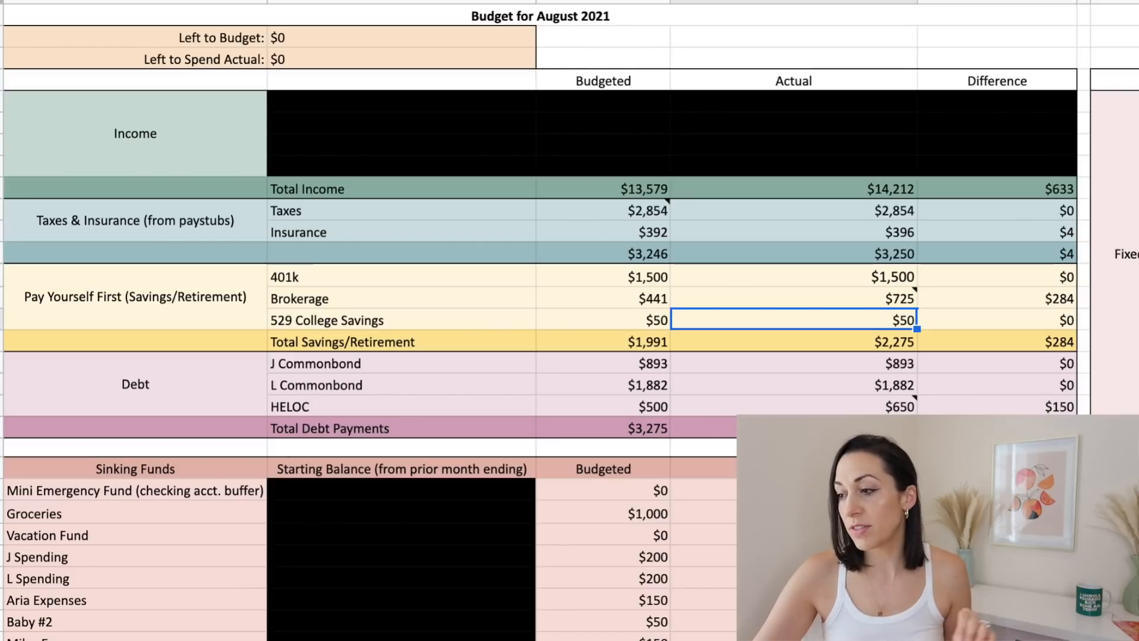
pyautogui.press('Down')
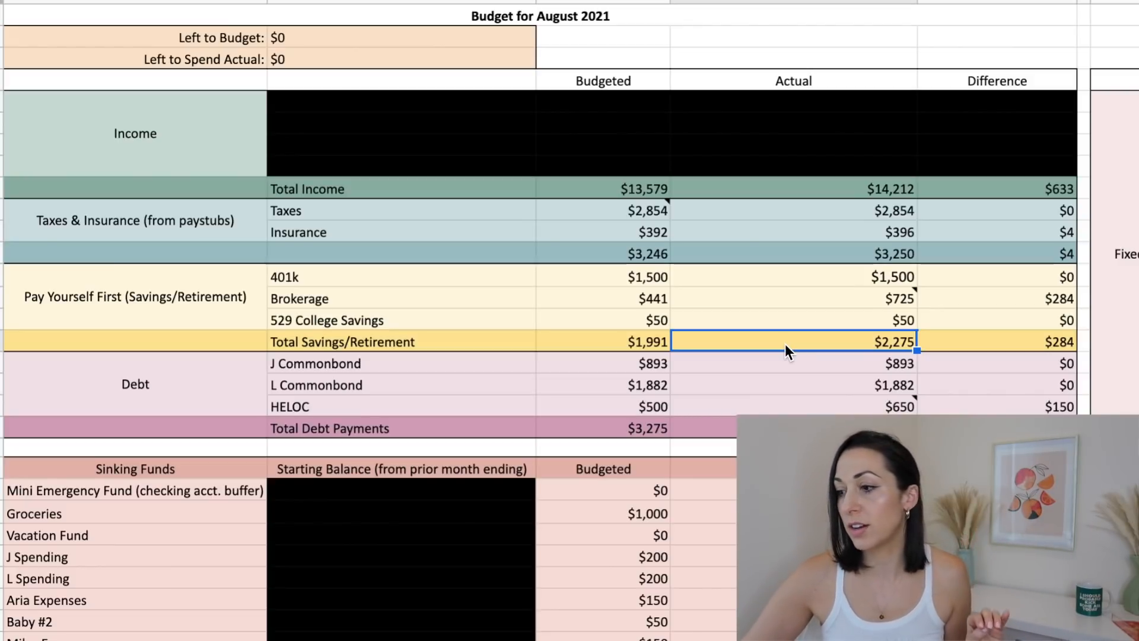
# Review the Debt section's Commonbond loan payments, the HELOC's budgeted, actual and difference amounts, and the total debt payments.
pyautogui.press('Down')
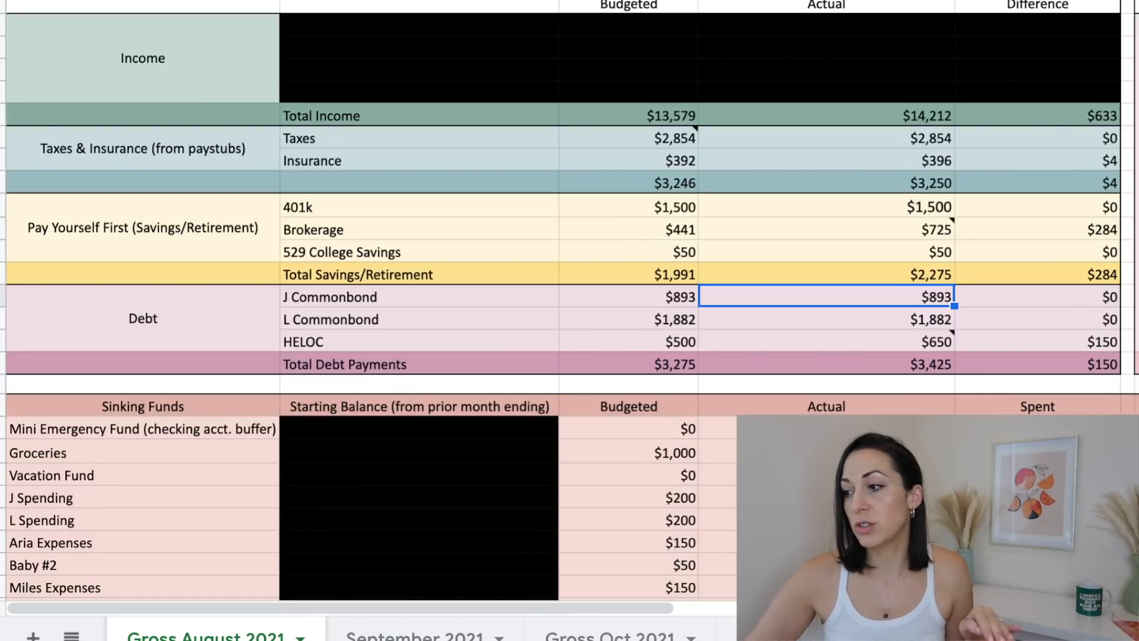
pyautogui.press('Down')
pyautogui.click(827, 342)
pyautogui.click(629, 342)
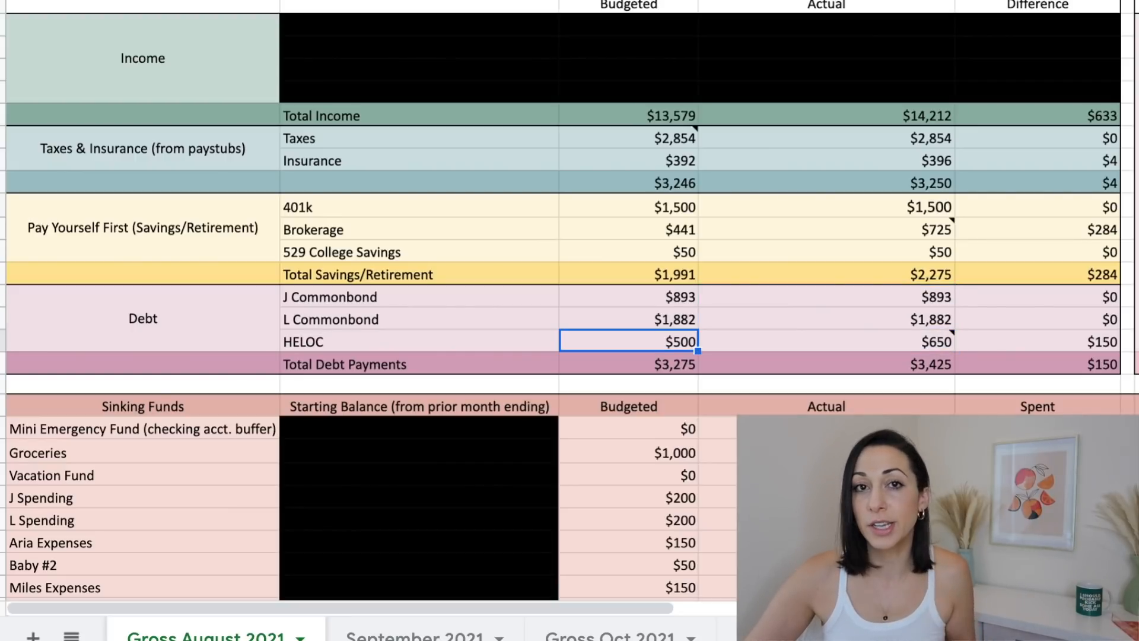
pyautogui.click(827, 341)
pyautogui.click(1037, 342)
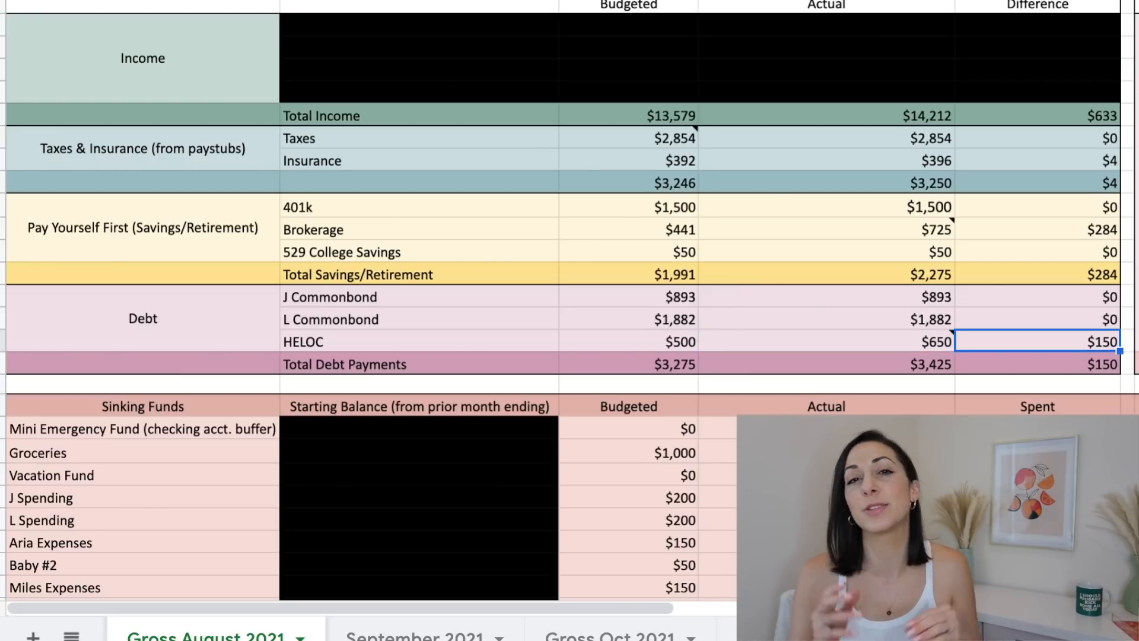
pyautogui.click(1037, 365)
pyautogui.click(826, 365)
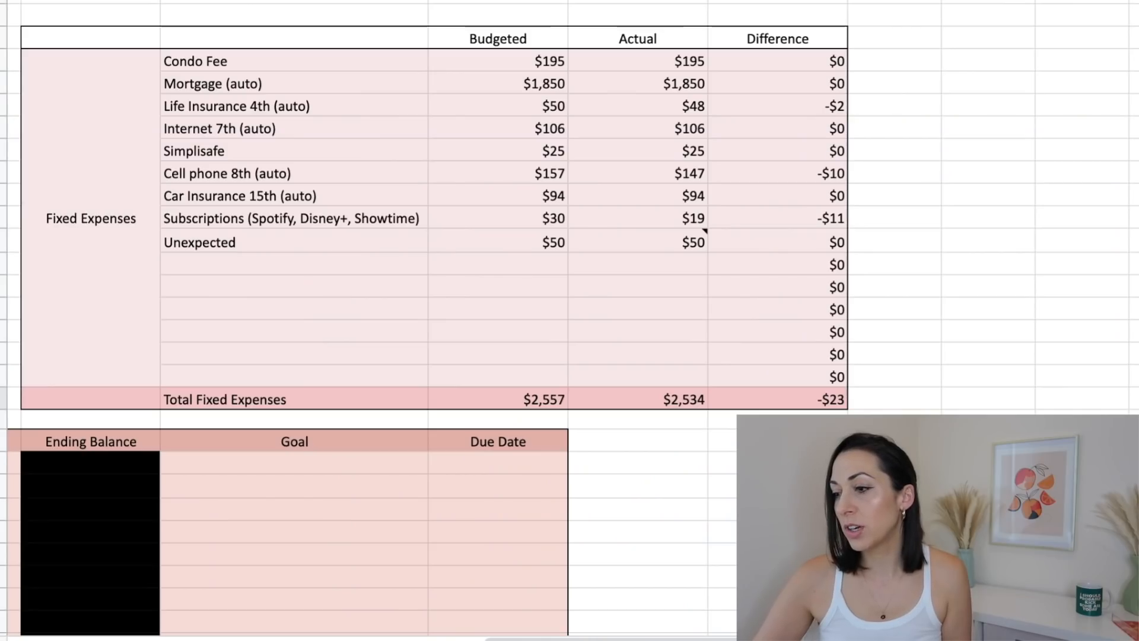
# Review the actual fixed expenses from Condo Fee through Cell phone, comparing the cell phone bill with its budgeted amount.
pyautogui.click(673, 62)
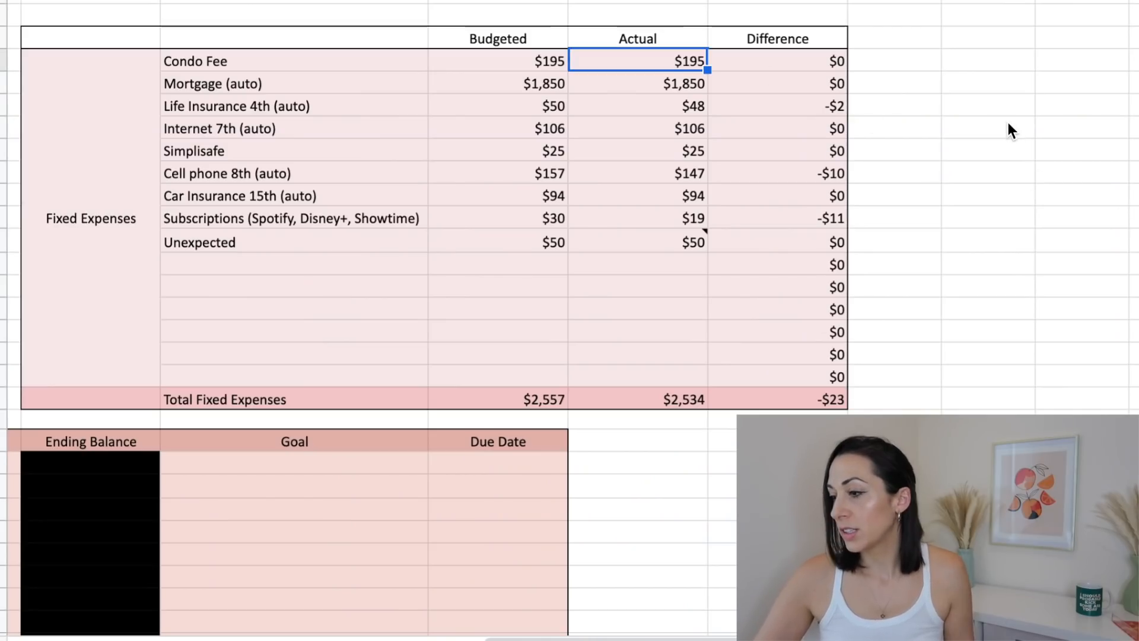
pyautogui.click(669, 108)
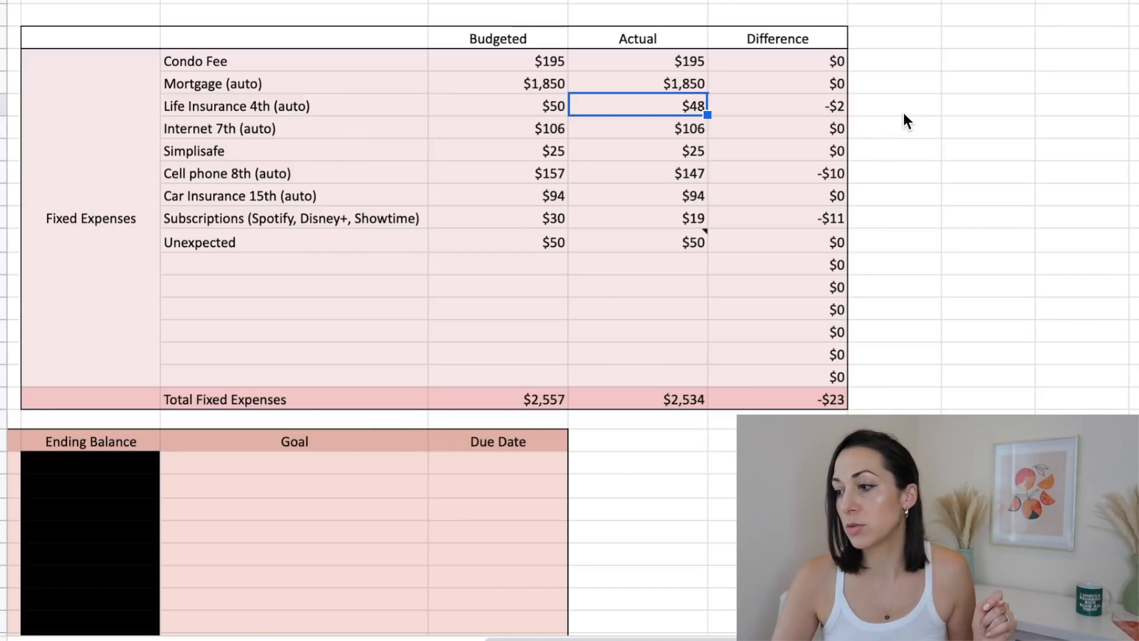
pyautogui.press('Down')
pyautogui.press('Down')
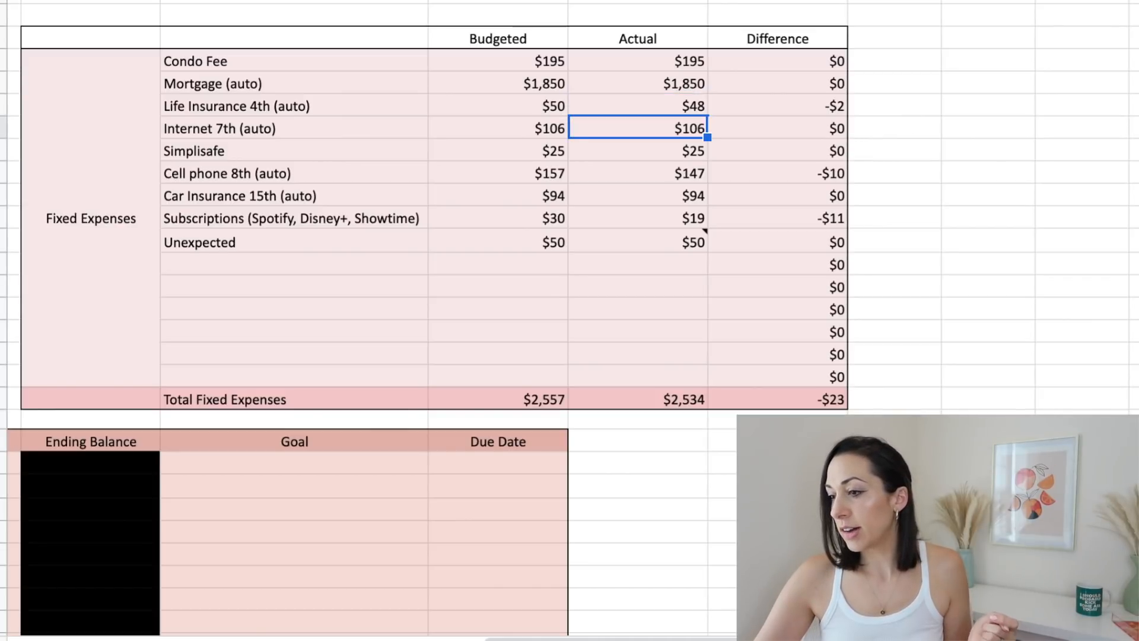
pyautogui.press('Down')
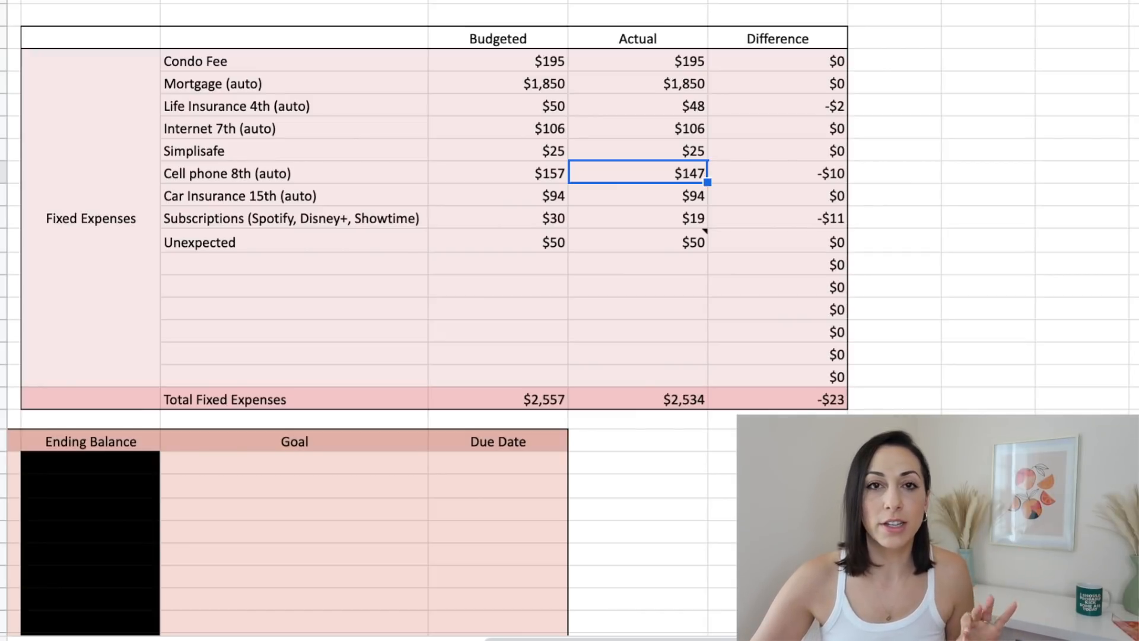
pyautogui.click(498, 173)
pyautogui.click(638, 173)
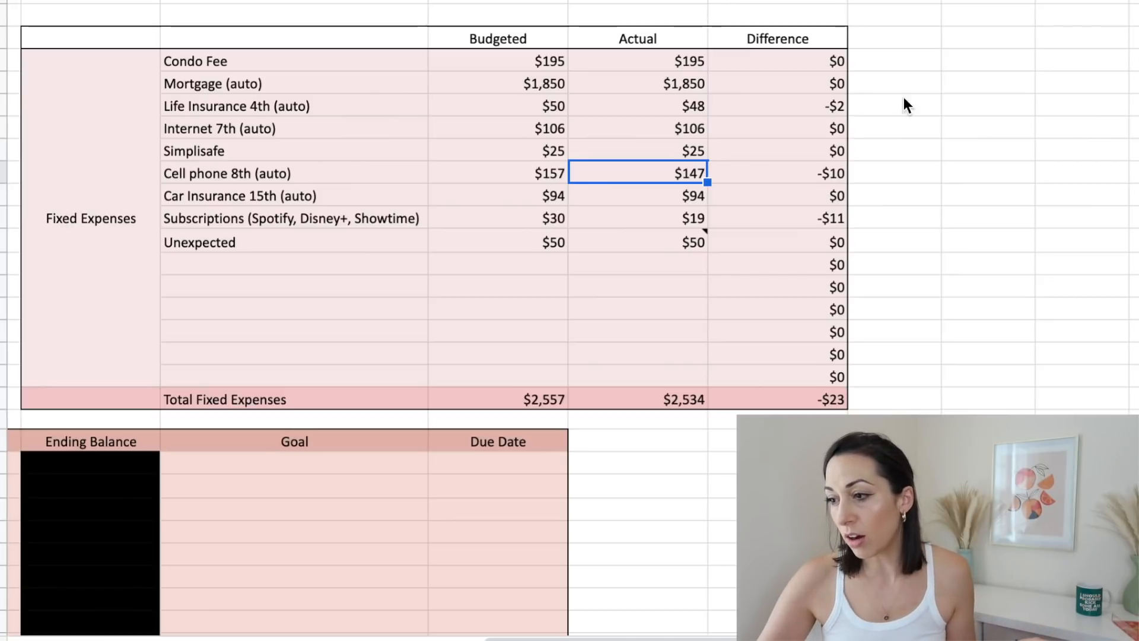
# Step through the actual fixed expenses from Internet through Car Insurance, Subscriptions and Unexpected.
pyautogui.click(647, 132)
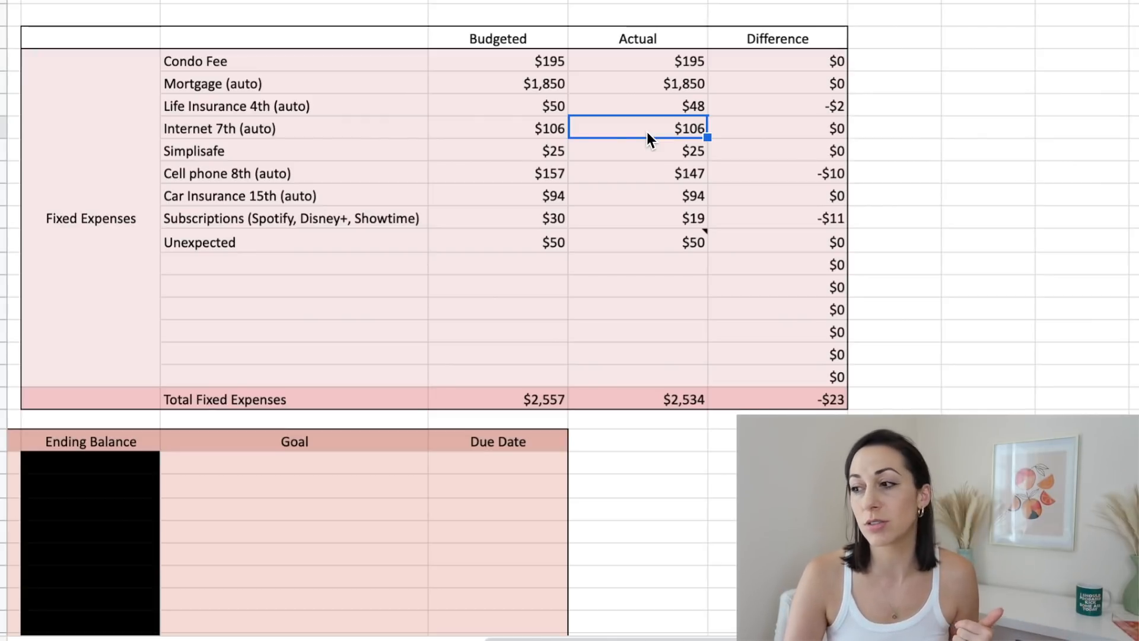
pyautogui.press('Down')
pyautogui.press('Down')
pyautogui.press('Down')
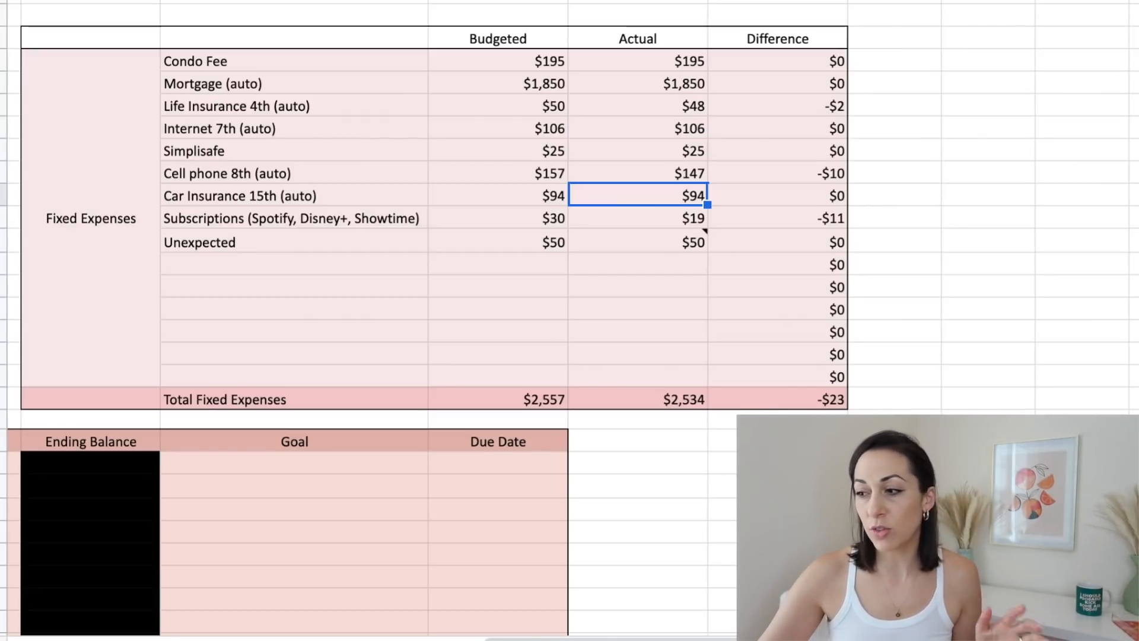
pyautogui.press('Down')
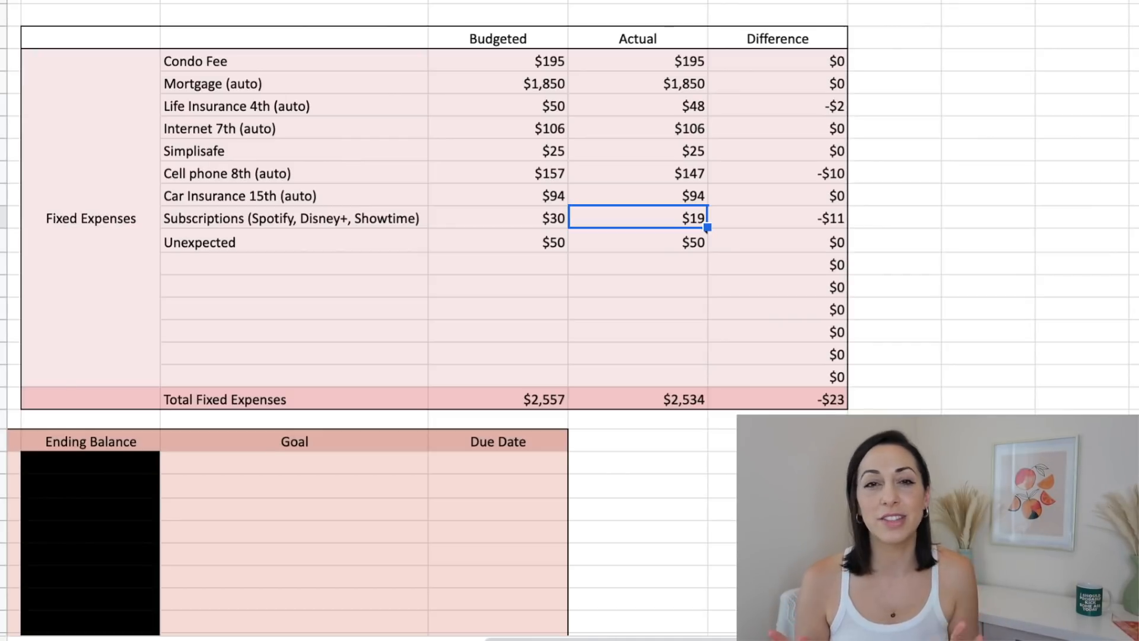
pyautogui.press('Down')
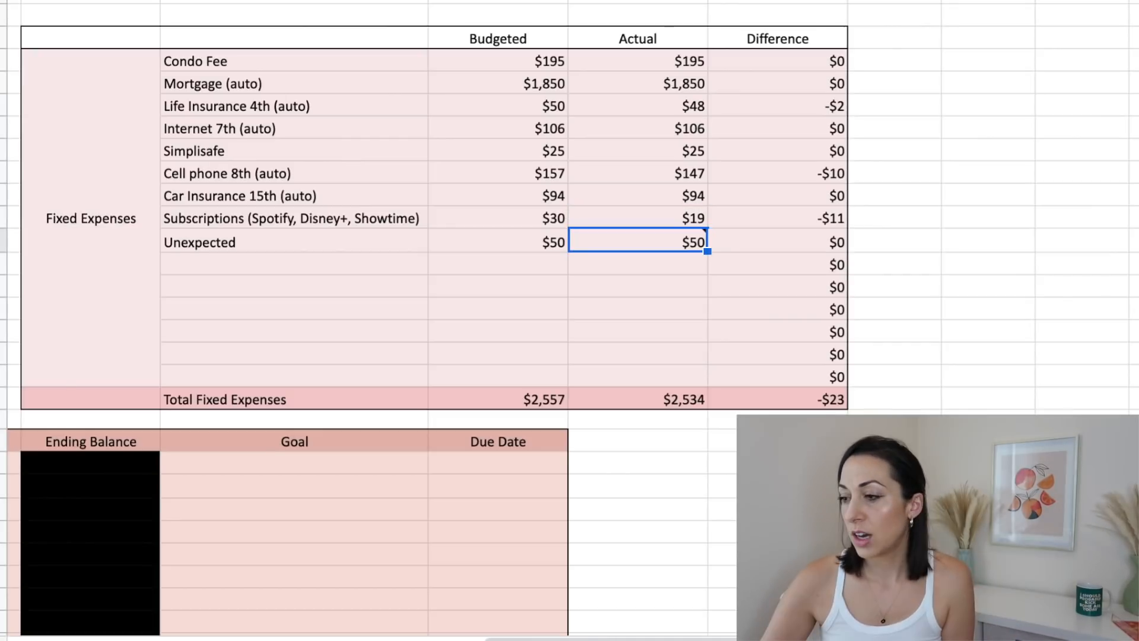
# Recheck the actual Simplisafe and Internet amounts, and compare the budgeted, actual and difference values of Total Fixed Expenses.
pyautogui.click(651, 156)
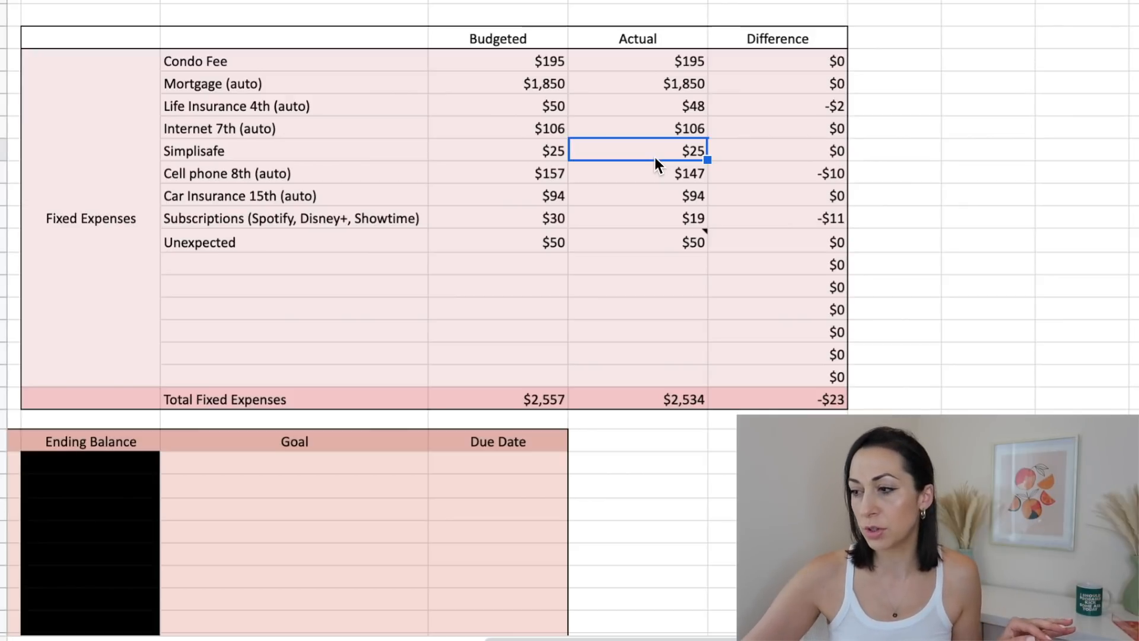
pyautogui.press('Up')
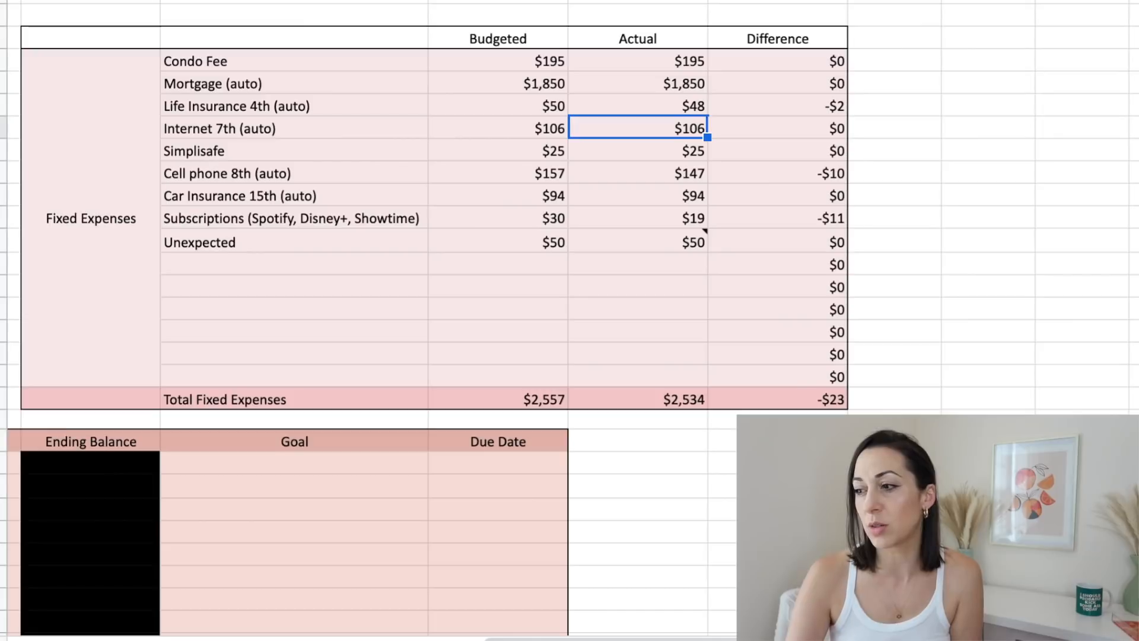
pyautogui.click(637, 151)
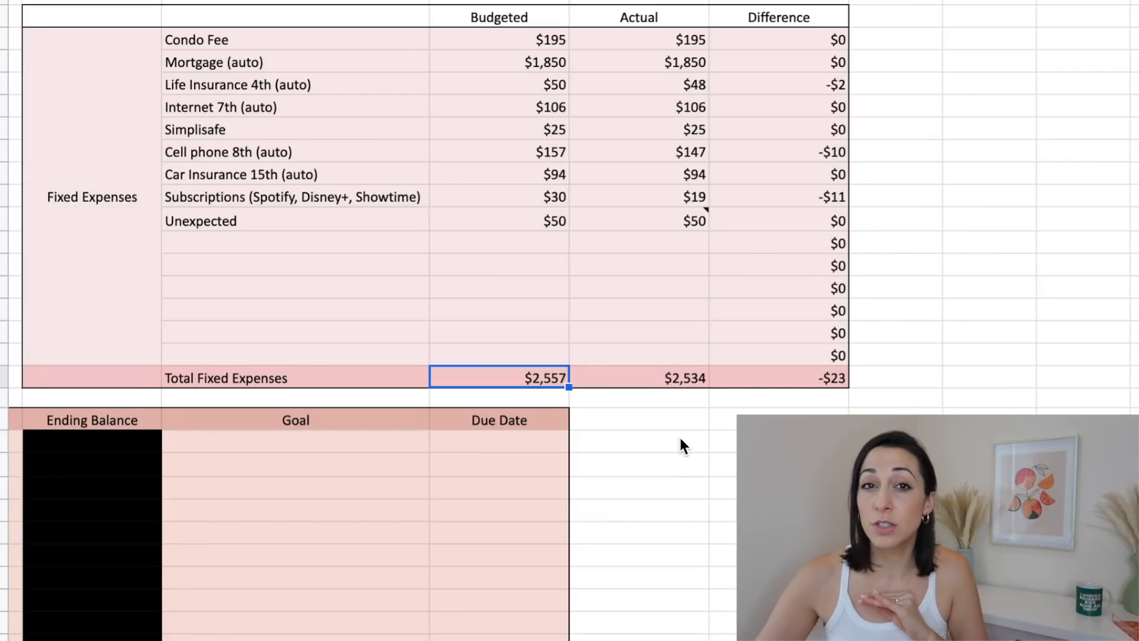
pyautogui.press('Right')
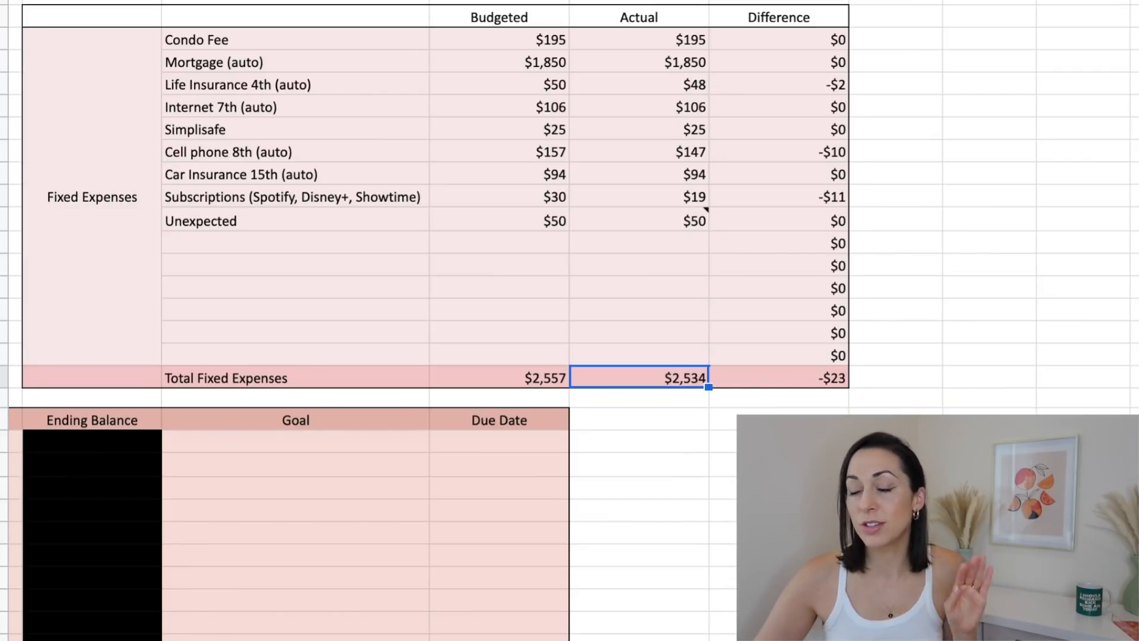
pyautogui.press('Right')
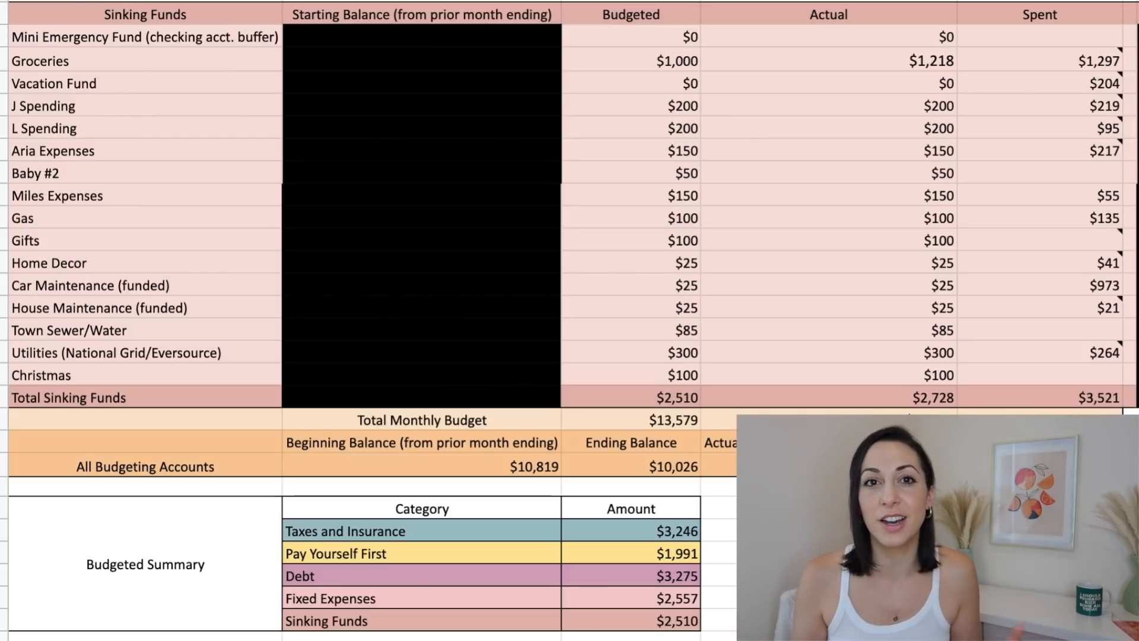
# Examine the Groceries sinking fund row and the note on its Spent amount, and highlight the Vacation Fund row.
pyautogui.click(4, 61)
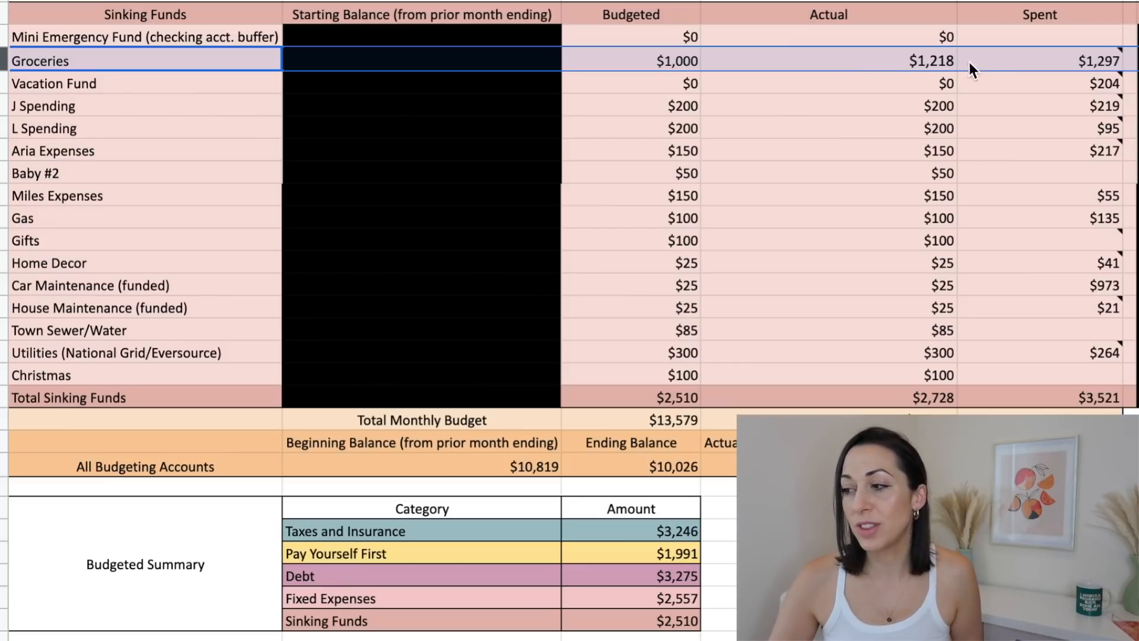
pyautogui.moveTo(1002, 63)
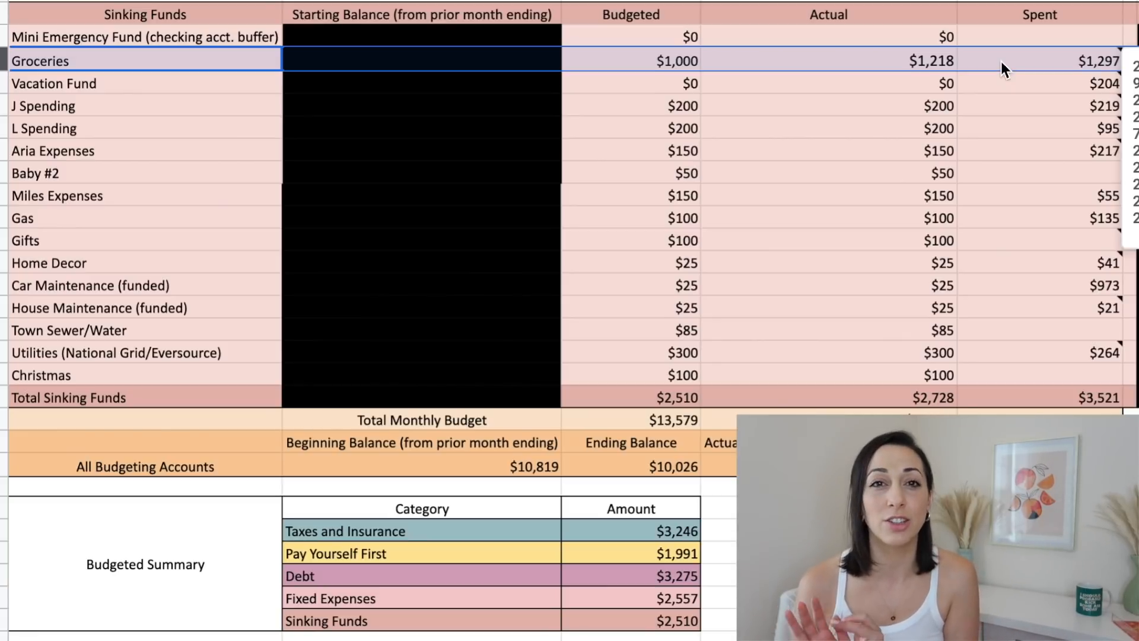
pyautogui.click(1002, 62)
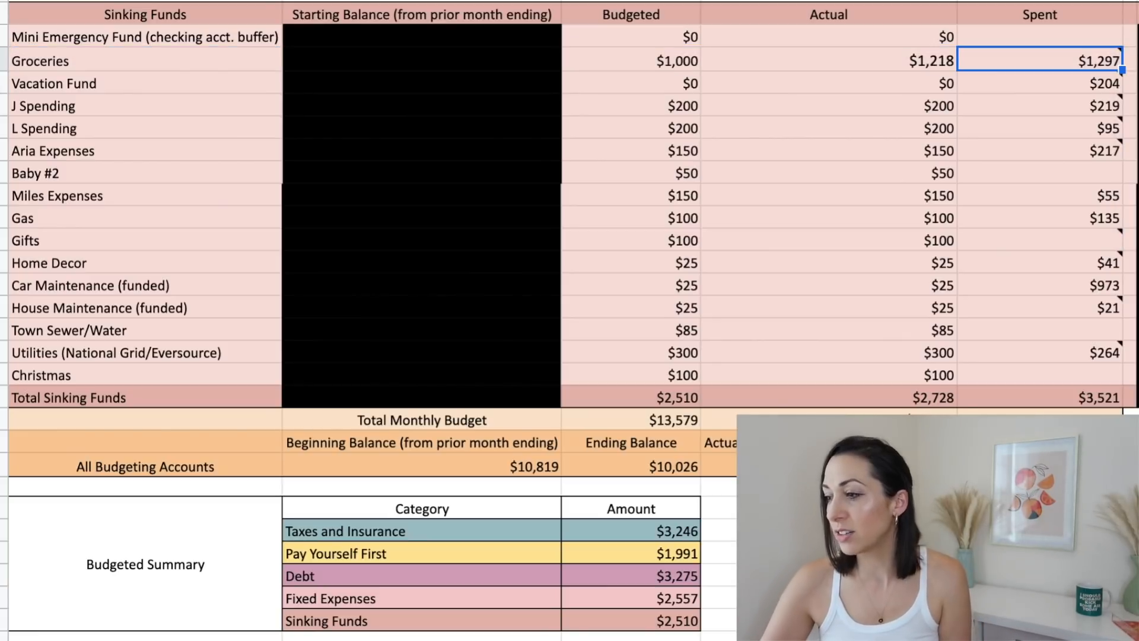
pyautogui.click(2, 86)
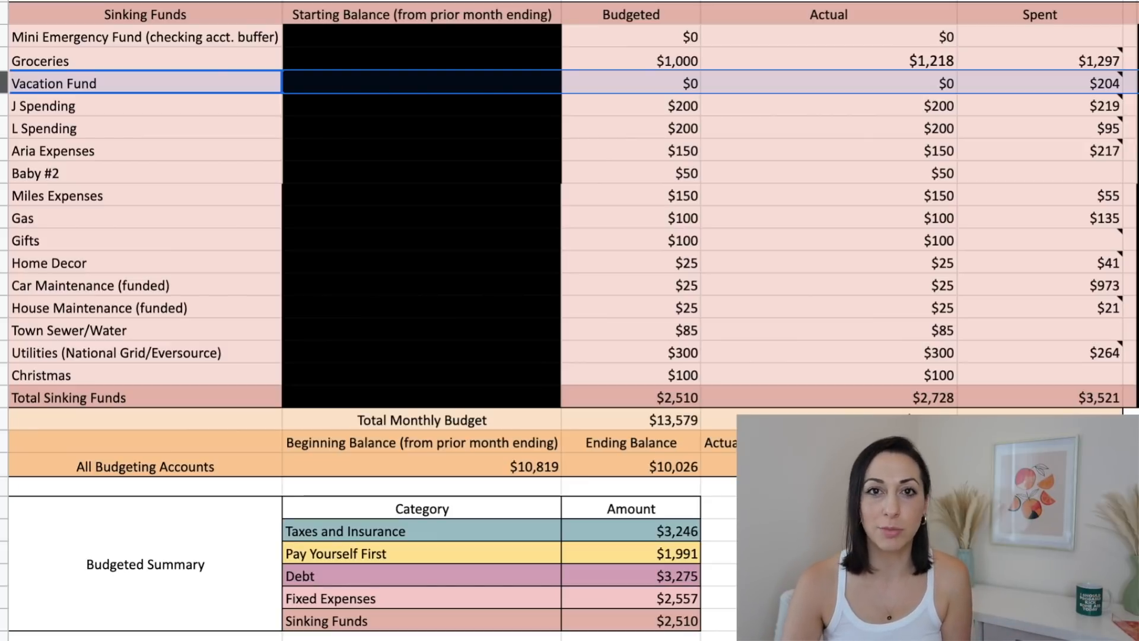
# Review the J Spending sinking fund row and the Spent amounts for J Spending, L Spending and the family expense row below.
pyautogui.click(3, 105)
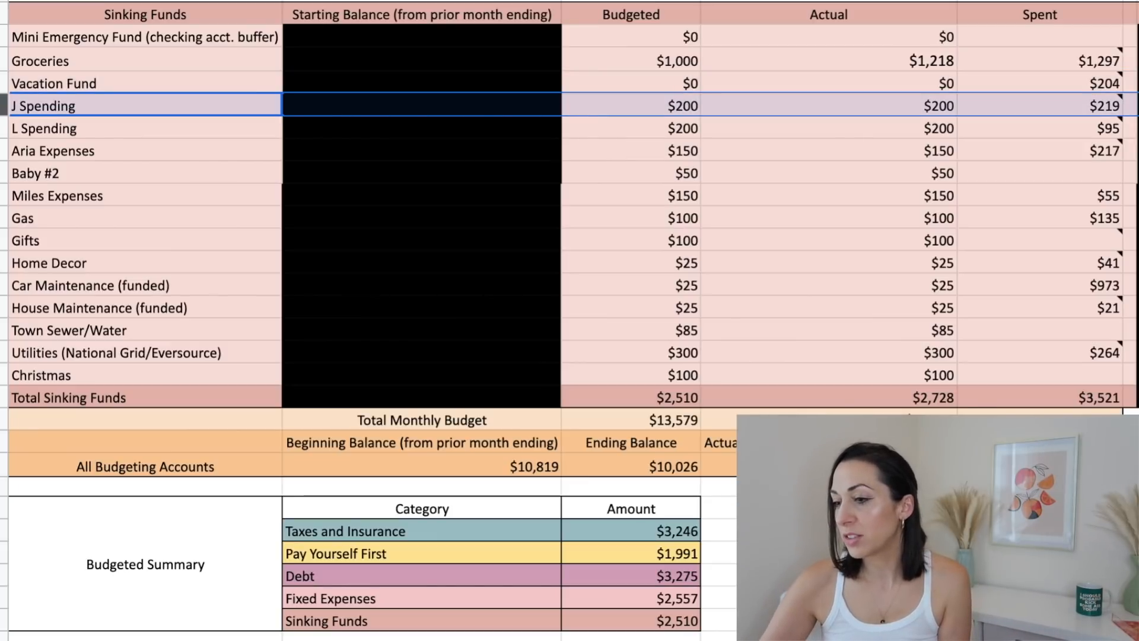
pyautogui.click(1040, 106)
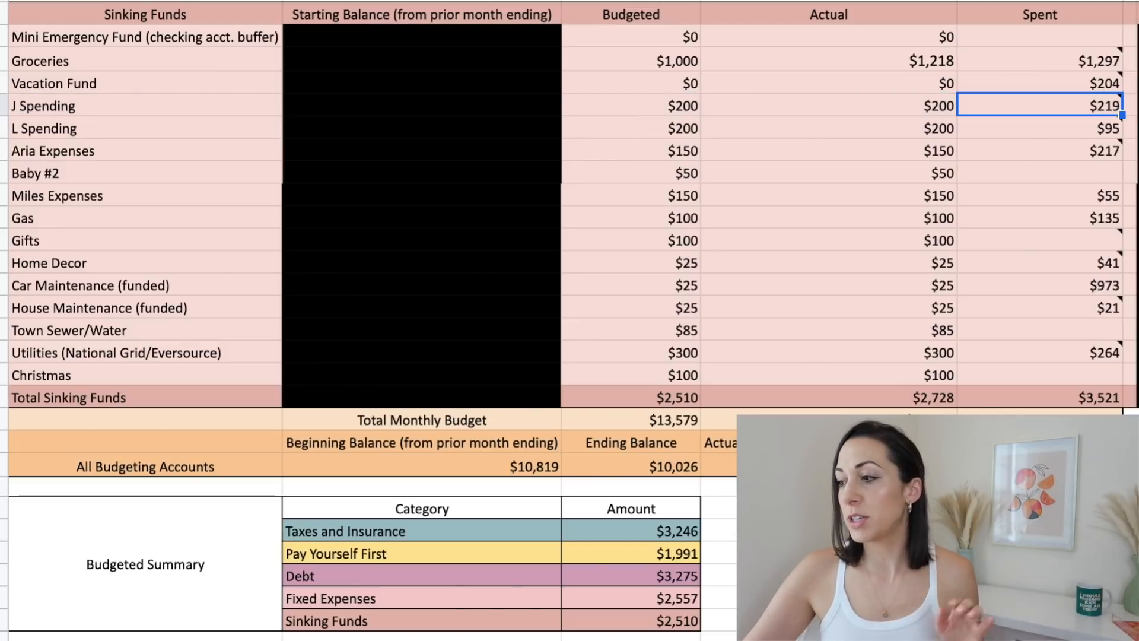
pyautogui.click(1041, 128)
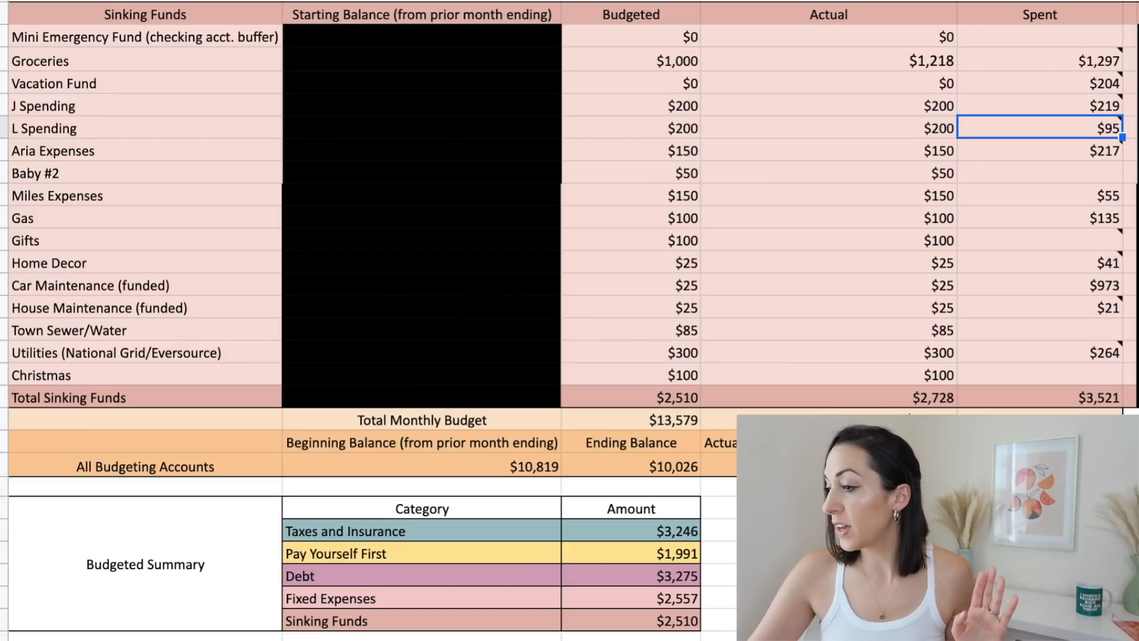
pyautogui.click(1040, 151)
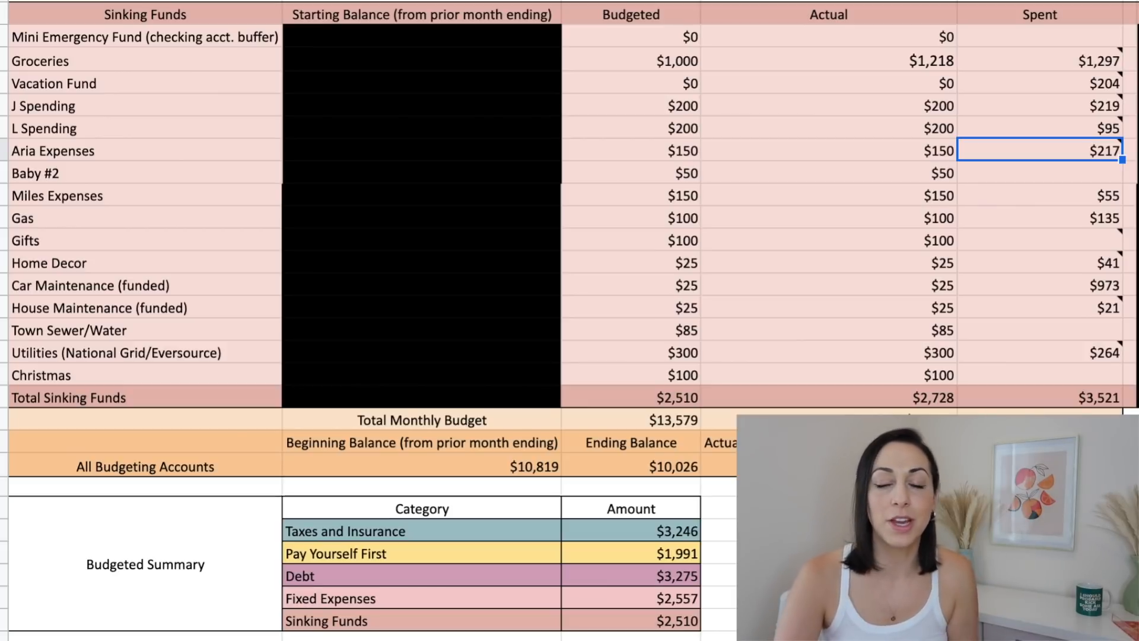
# Review the expenses row just above Gas, starting with its Spent amount, and highlight the Gas, Gifts and Home Decor rows in turn.
pyautogui.click(1040, 196)
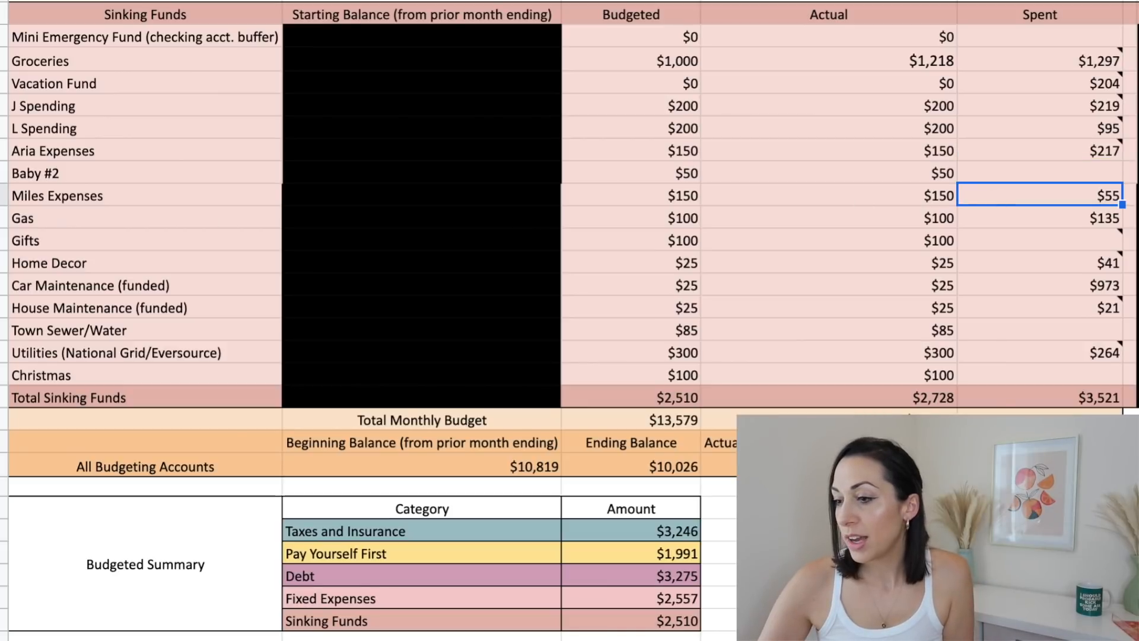
pyautogui.click(3, 196)
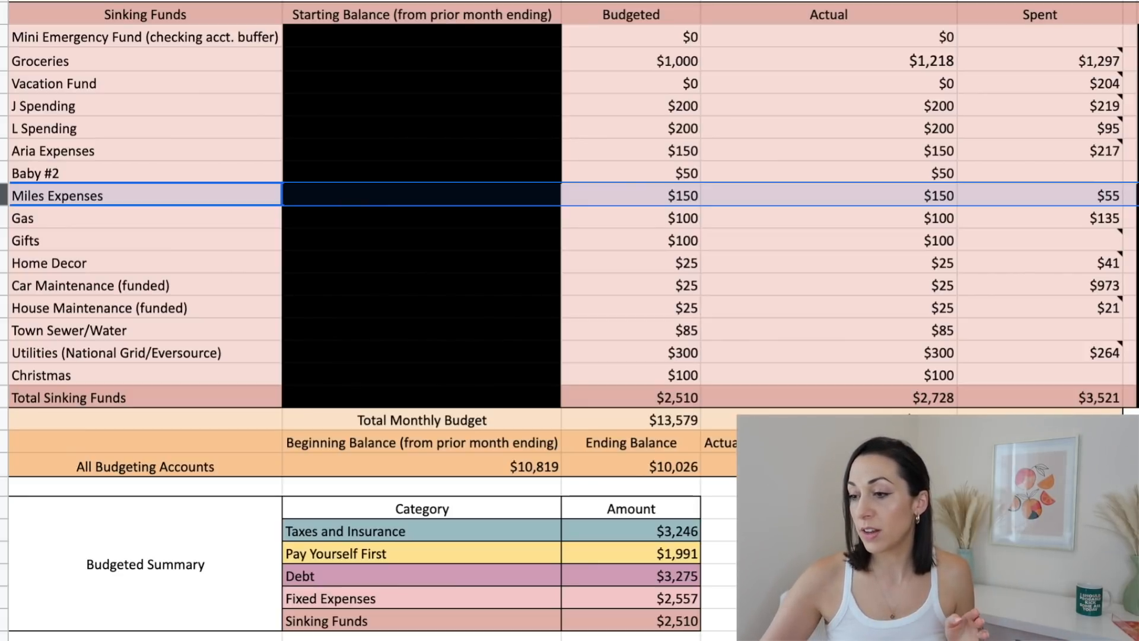
pyautogui.click(3, 218)
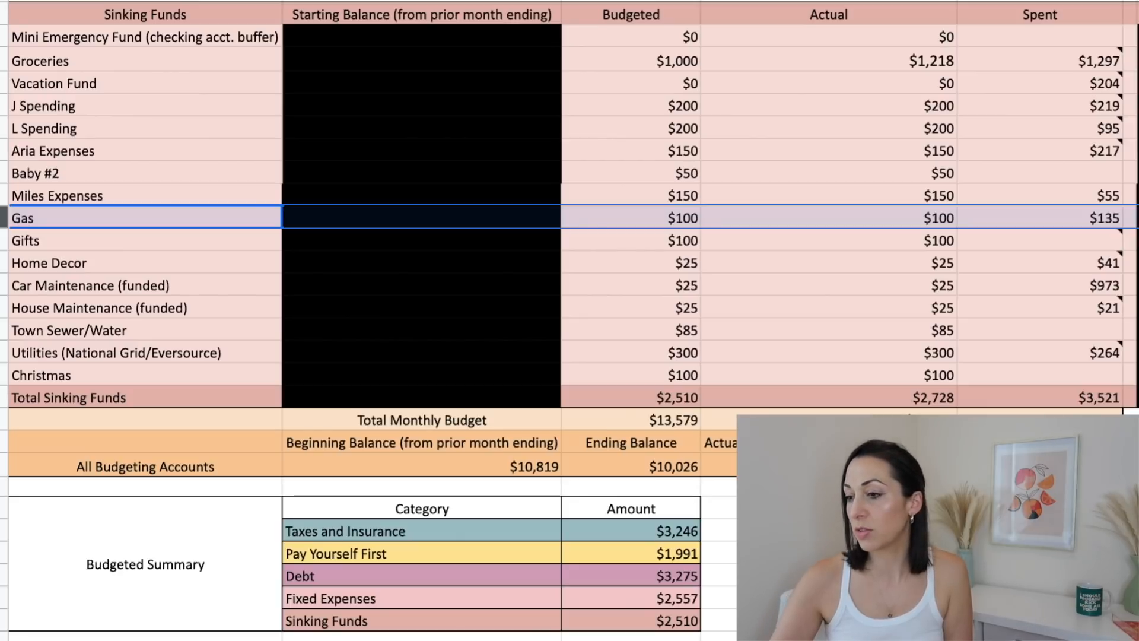
pyautogui.click(3, 241)
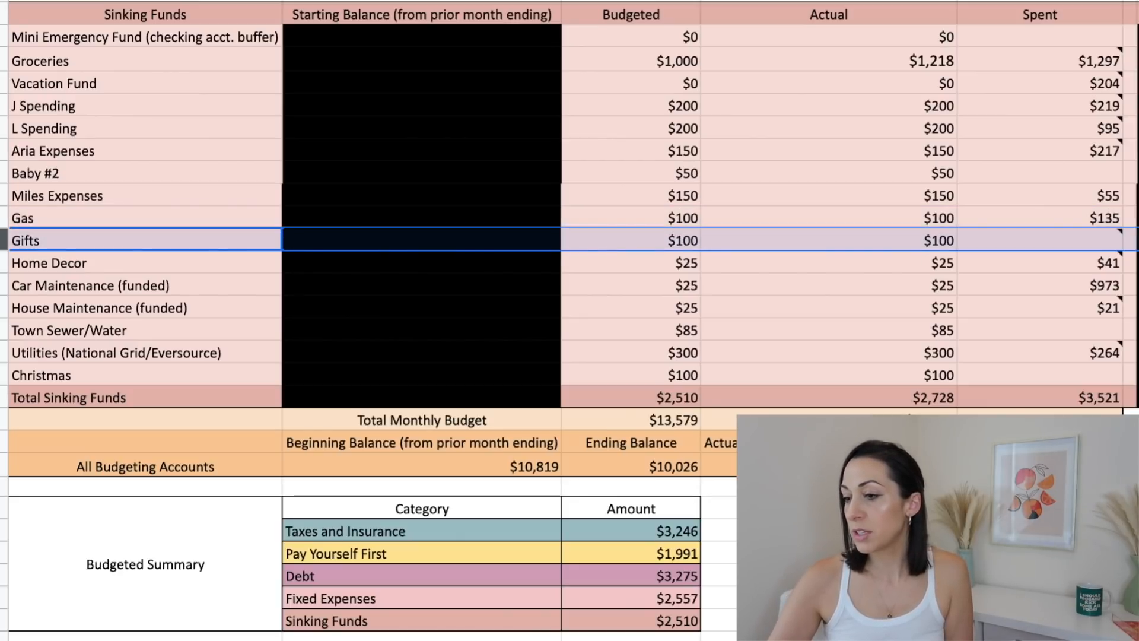
pyautogui.click(3, 262)
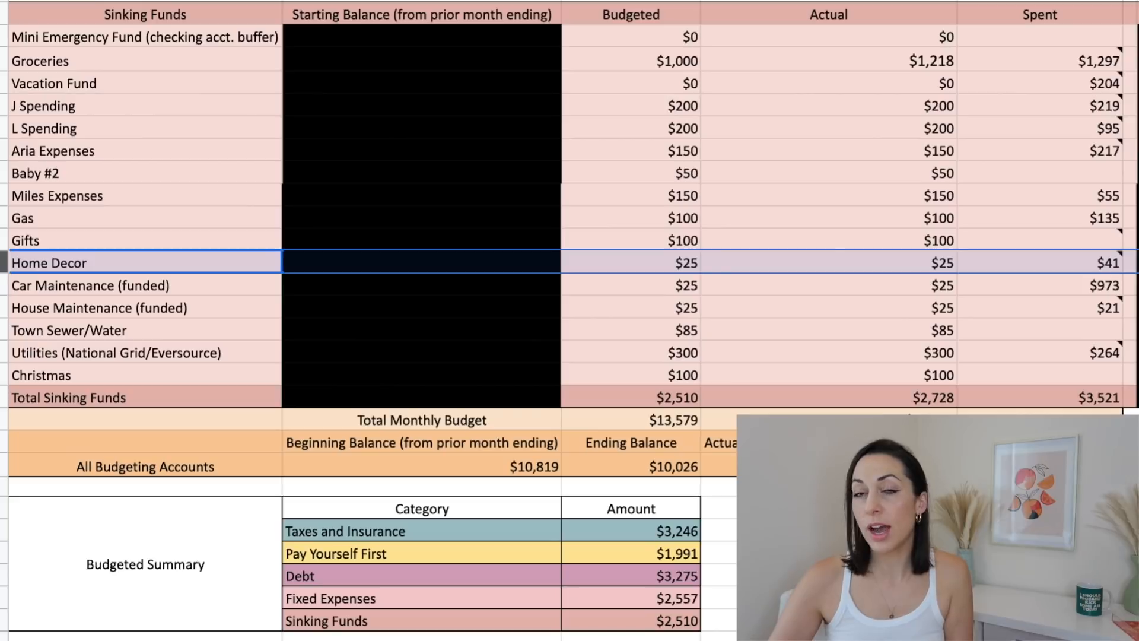